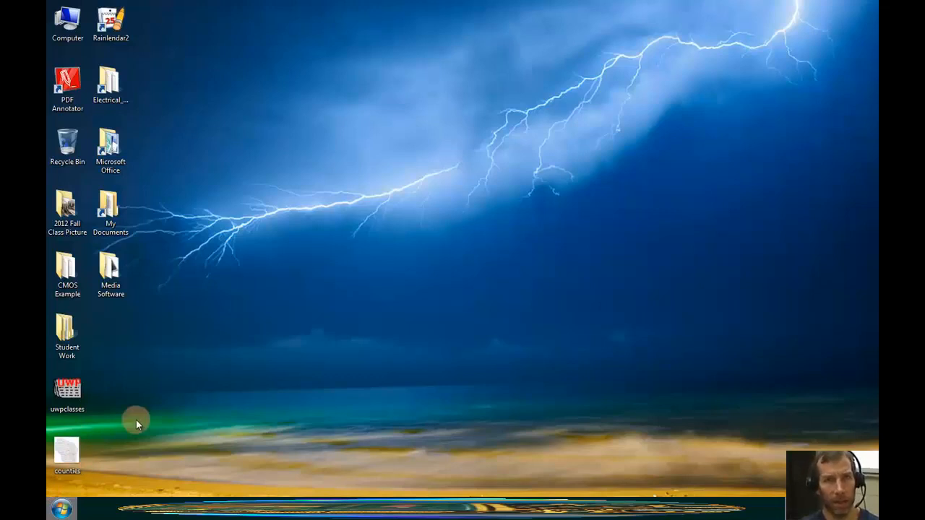
Launch B2 Spice v5 from the B2 Spice A_D v5 program group
{"action": "left_click", "coordinate": [60, 512]}
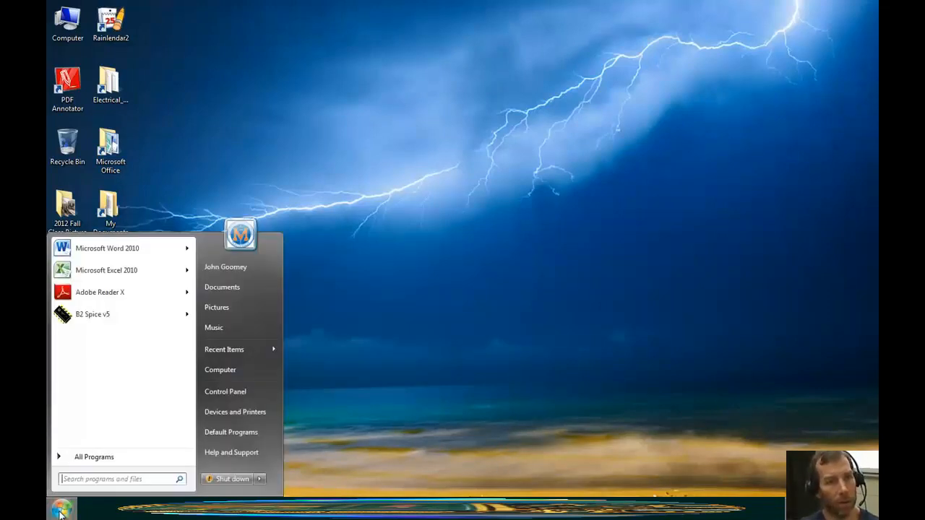
{"action": "left_click", "coordinate": [68, 455]}
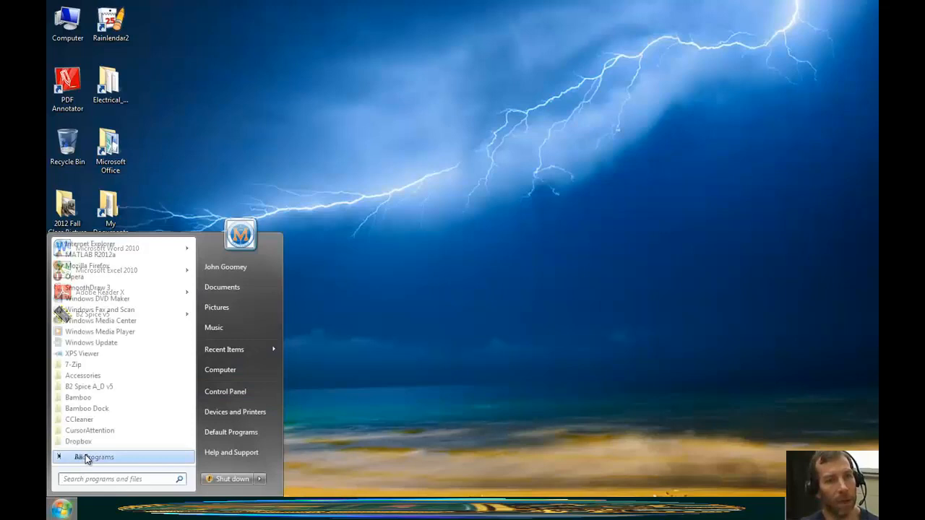
{"action": "left_click", "coordinate": [125, 388]}
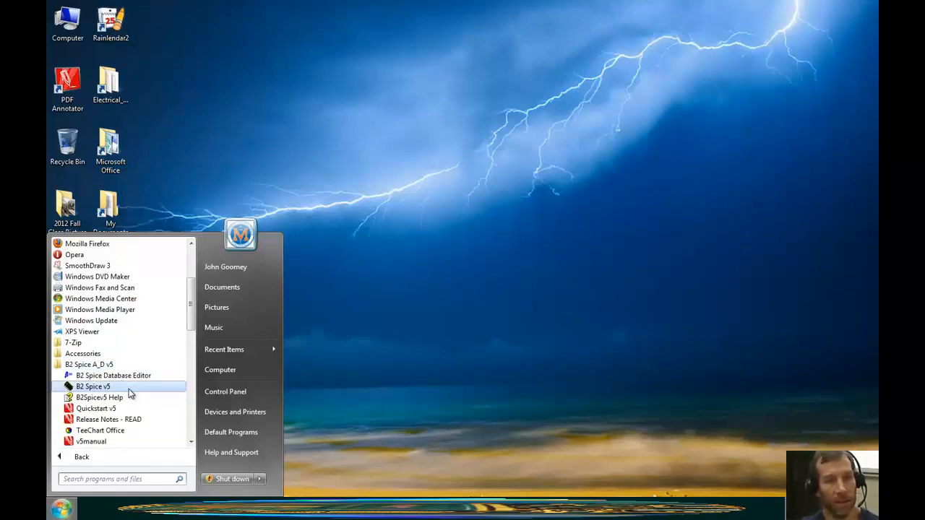
{"action": "left_click", "coordinate": [129, 388]}
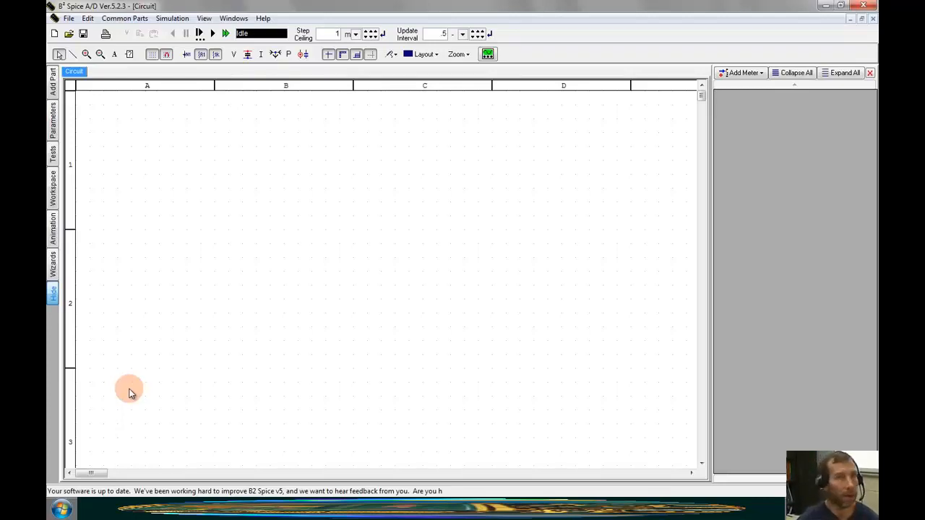
Place a battery from the virtual voltage sources on the blank schematic, and move its name label to the left of the symbol
{"action": "left_click", "coordinate": [53, 84]}
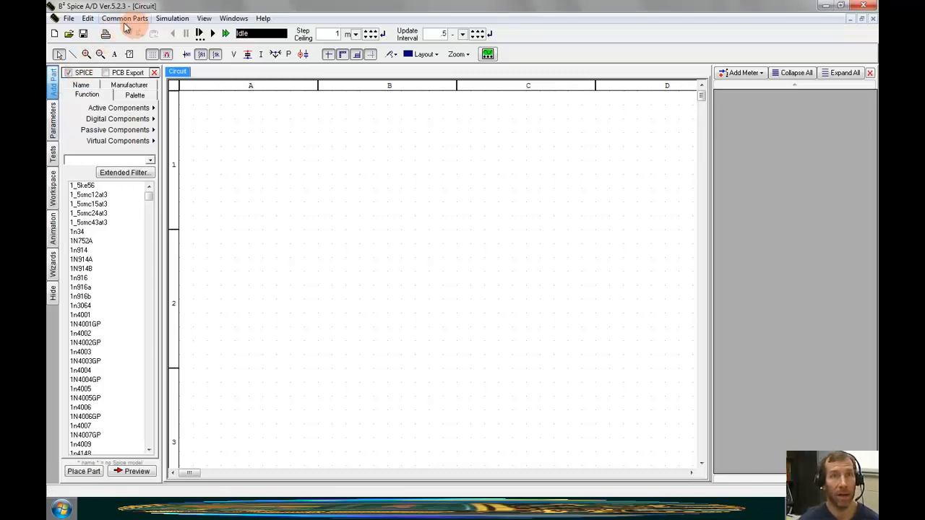
{"action": "left_click", "coordinate": [128, 19]}
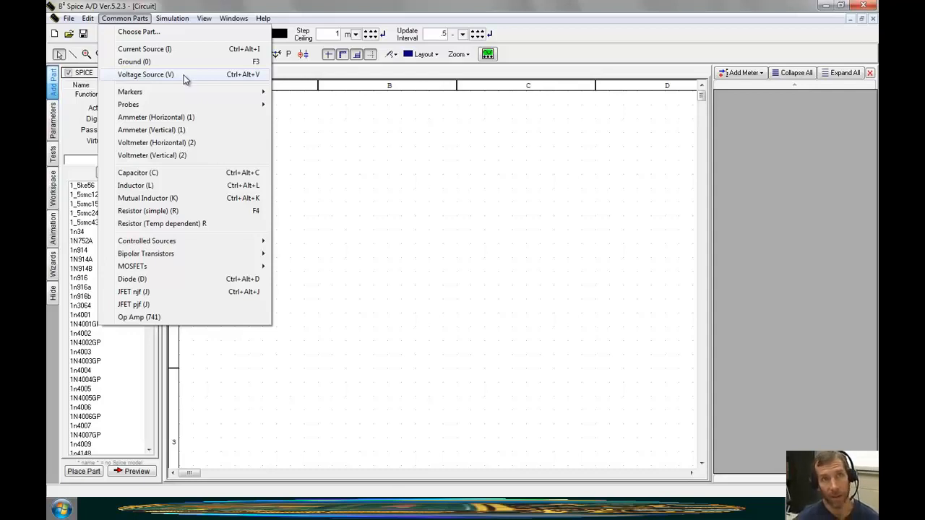
{"action": "left_click", "coordinate": [224, 5]}
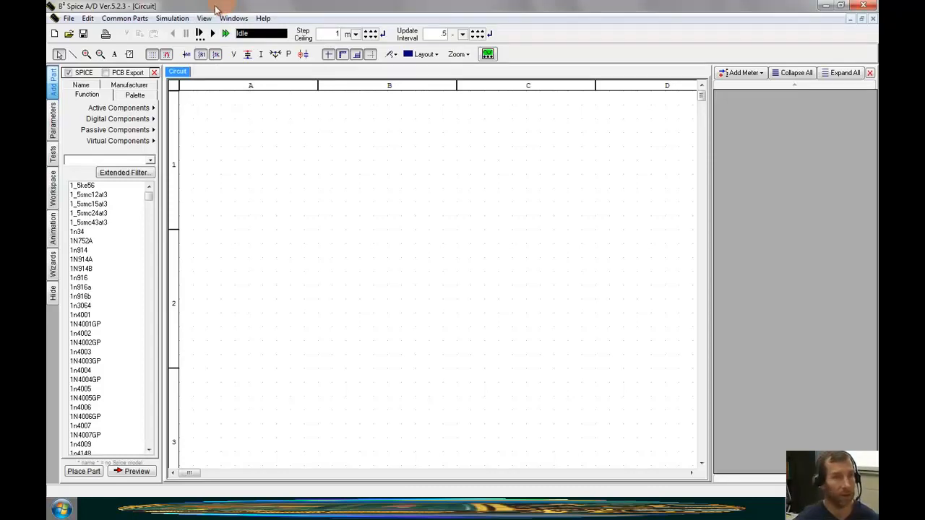
{"action": "left_click", "coordinate": [53, 88]}
{"action": "left_click", "coordinate": [114, 147]}
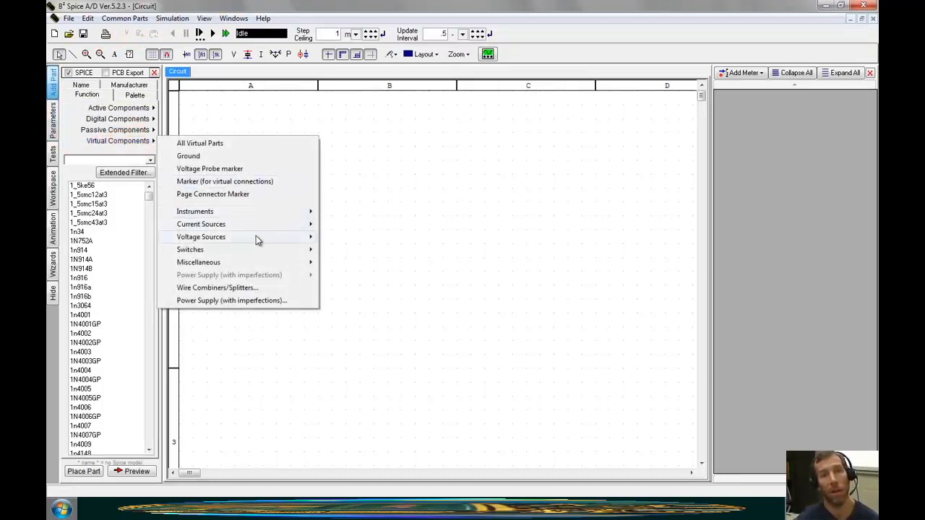
{"action": "mouse_move", "coordinate": [256, 236]}
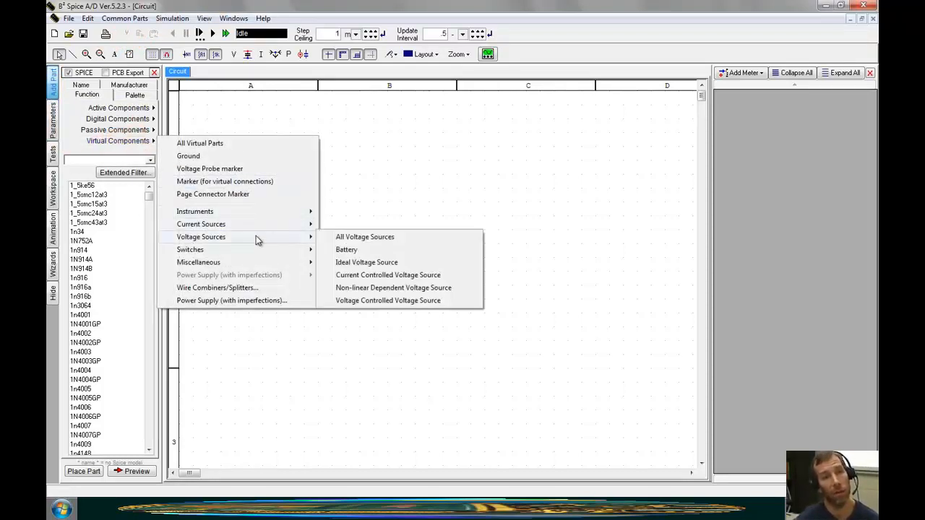
{"action": "left_click", "coordinate": [365, 250]}
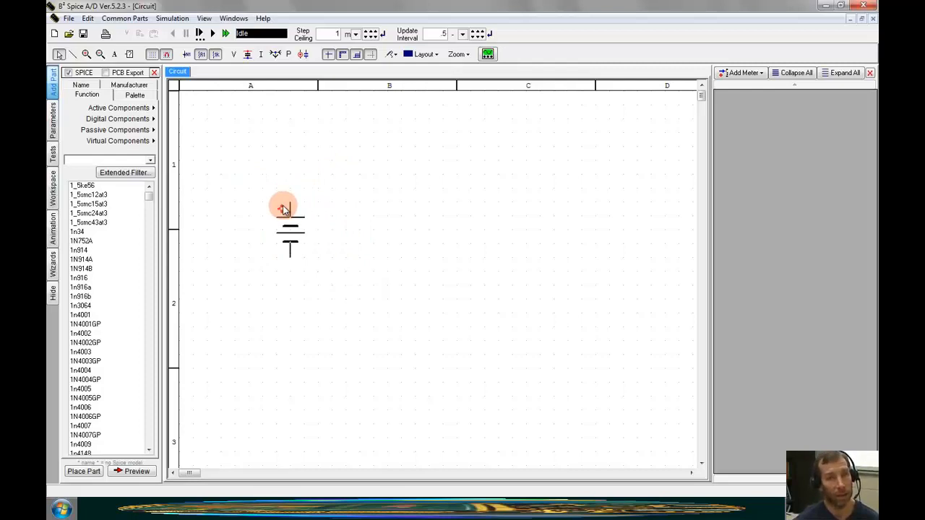
{"action": "left_click", "coordinate": [284, 210]}
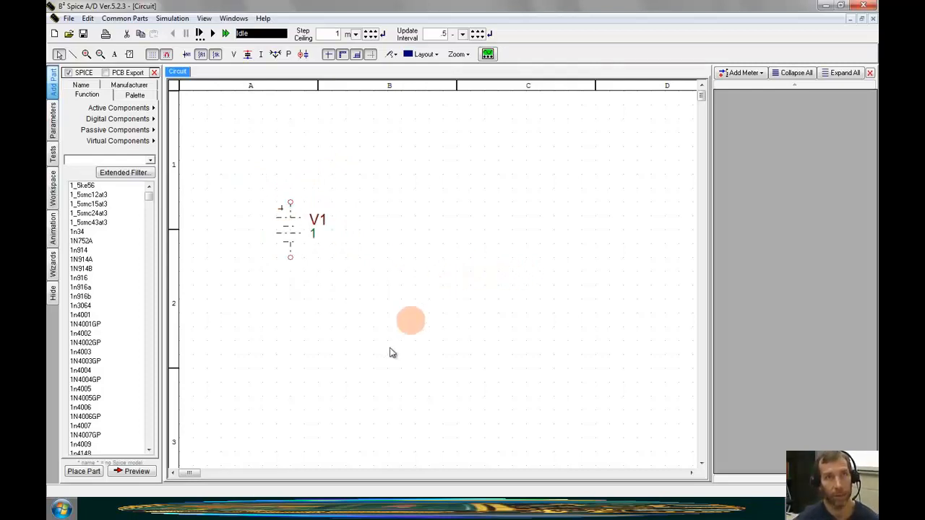
{"action": "left_click_drag", "start_coordinate": [323, 221], "coordinate": [260, 229]}
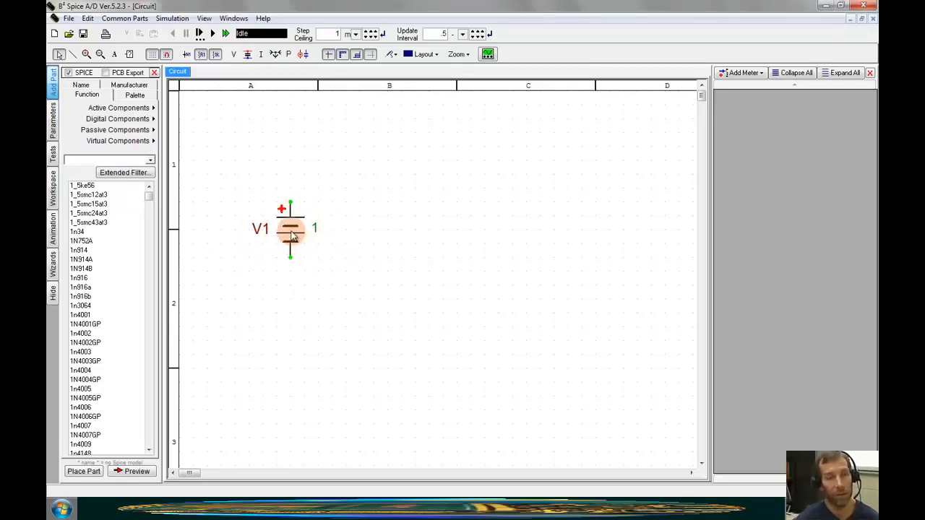
Set the battery's voltage to 24 V
{"action": "double_click", "coordinate": [291, 236]}
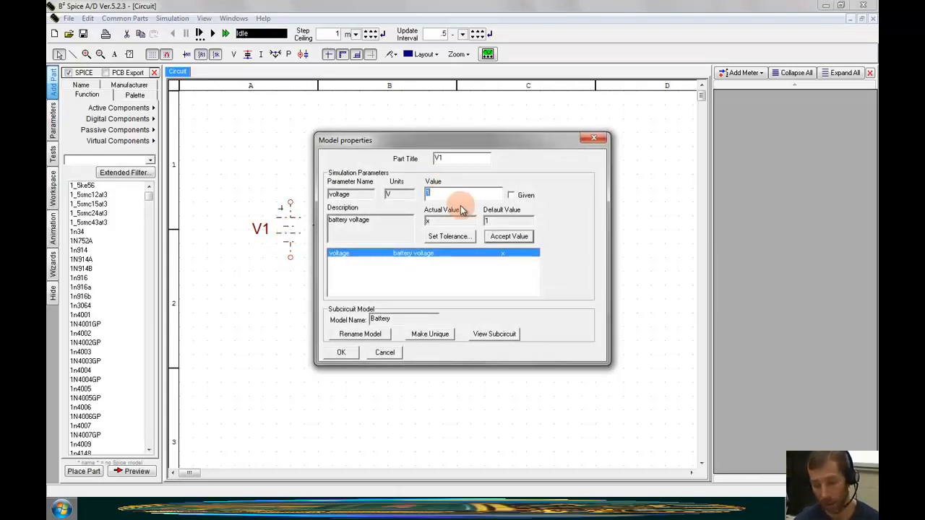
{"action": "type", "text": "24"}
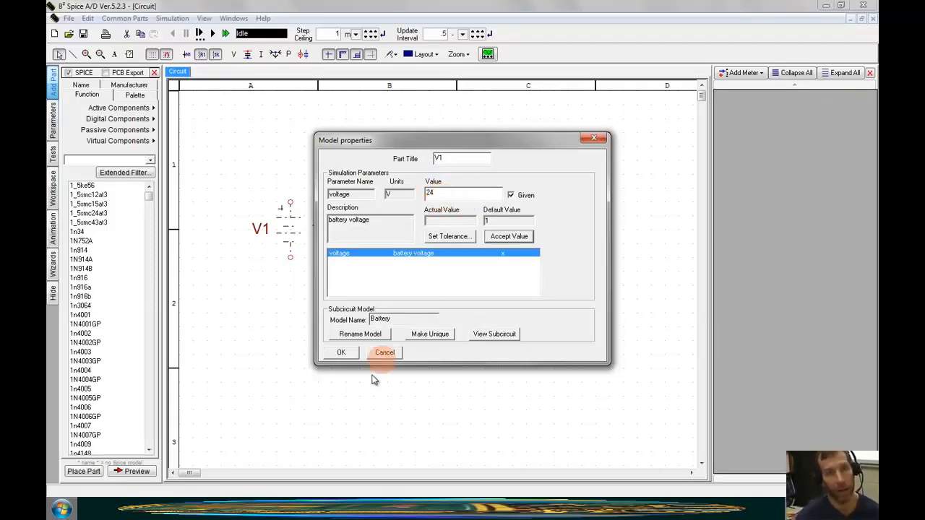
{"action": "left_click", "coordinate": [341, 353]}
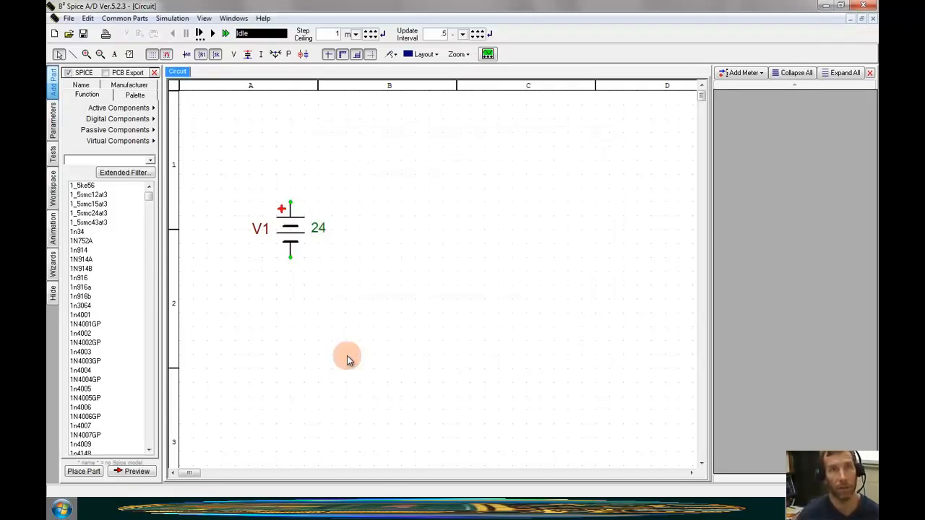
{"action": "double_click", "coordinate": [323, 230]}
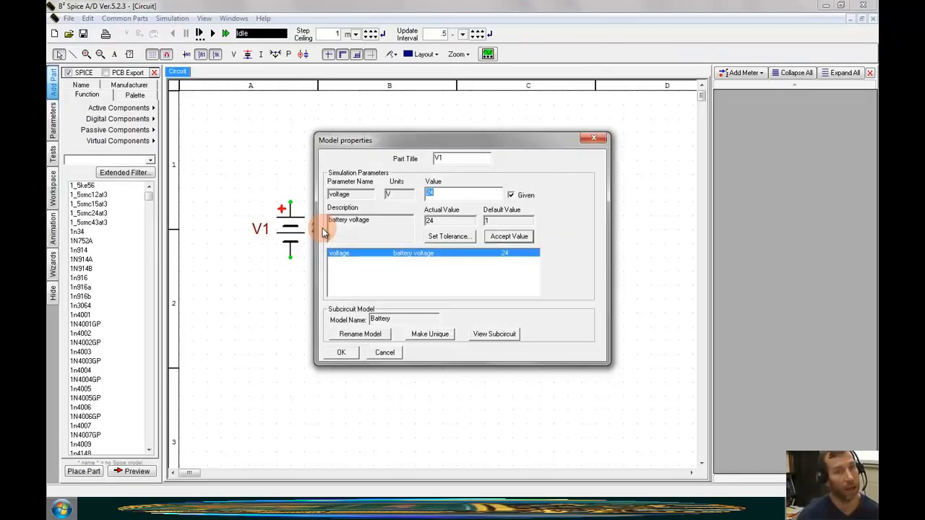
{"action": "left_click", "coordinate": [349, 354]}
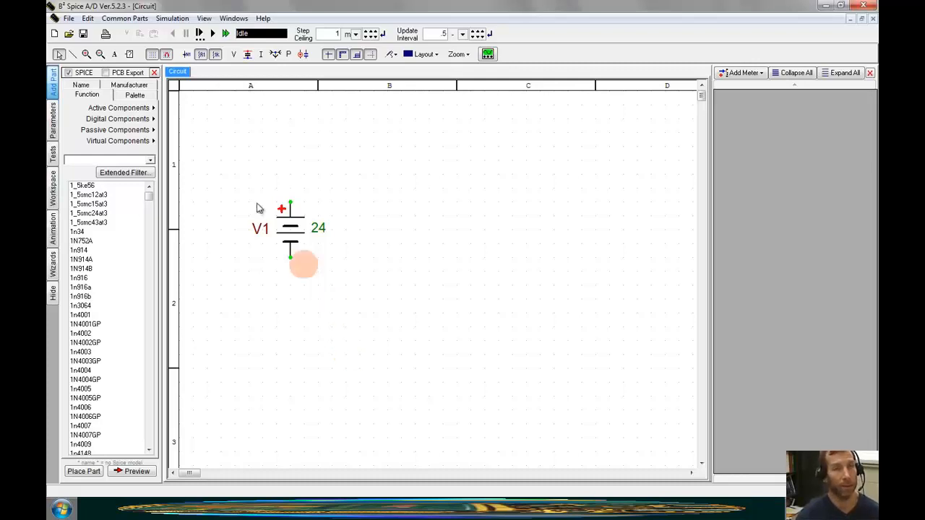
Place a current source to the right of the battery at the same height, rotated so its arrow points up
{"action": "left_click", "coordinate": [124, 20]}
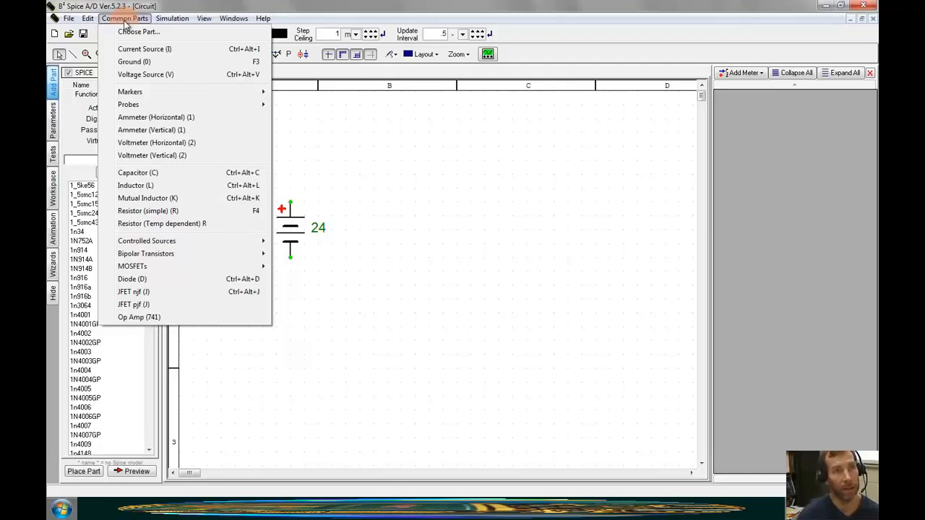
{"action": "left_click", "coordinate": [133, 49]}
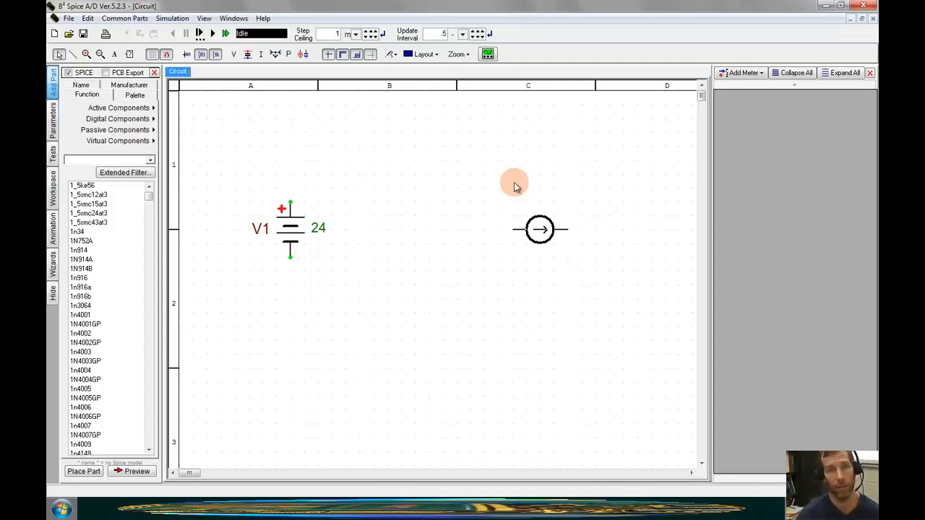
{"action": "key", "text": "ctrl+r"}
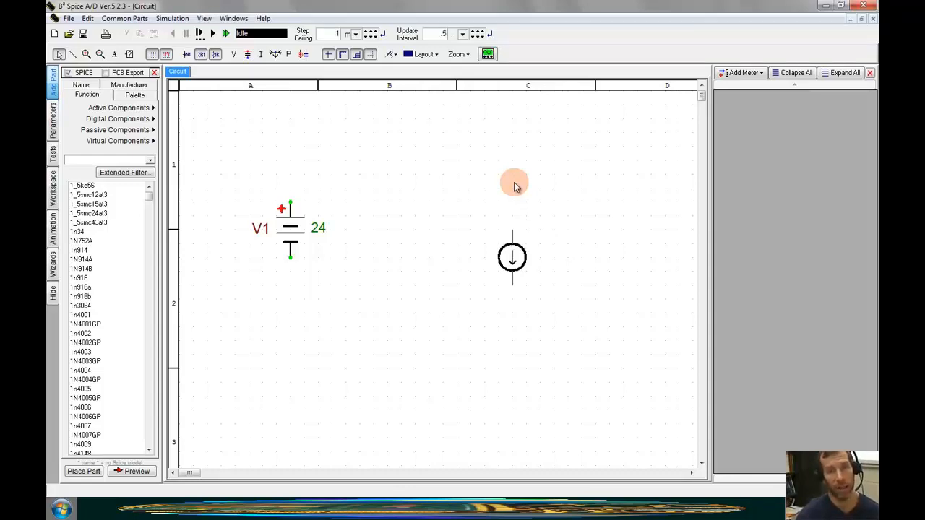
{"action": "key", "text": "ctrl+r"}
{"action": "key", "text": "ctrl+r"}
{"action": "key", "text": "ctrl+r"}
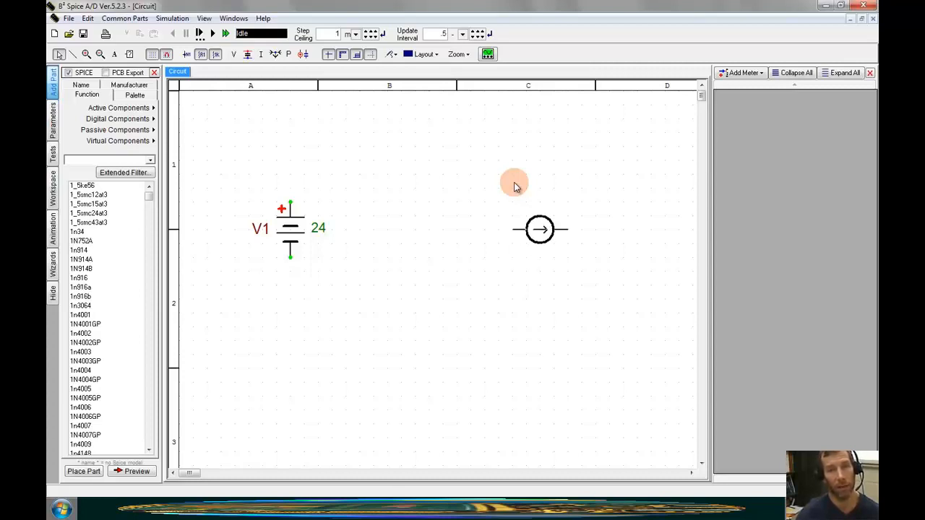
{"action": "key", "text": "ctrl+r"}
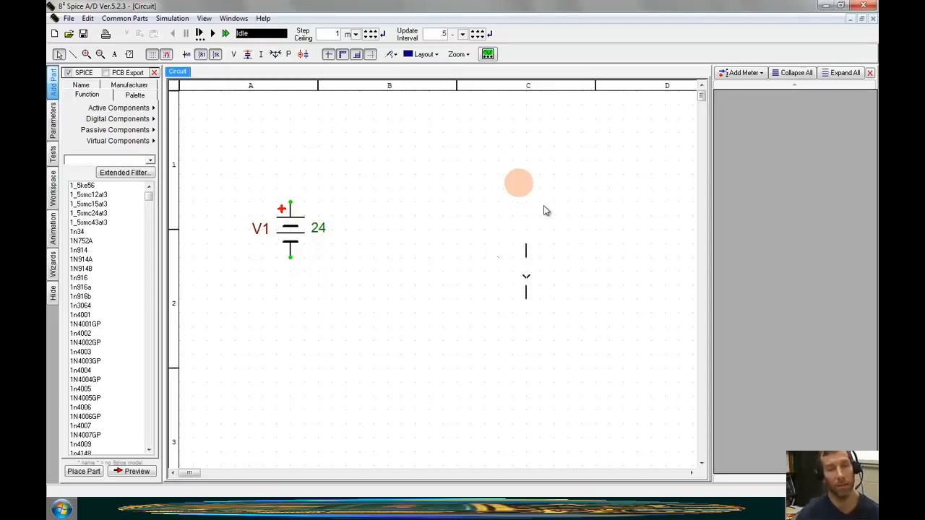
{"action": "key", "text": "ctrl+r"}
{"action": "key", "text": "ctrl+r"}
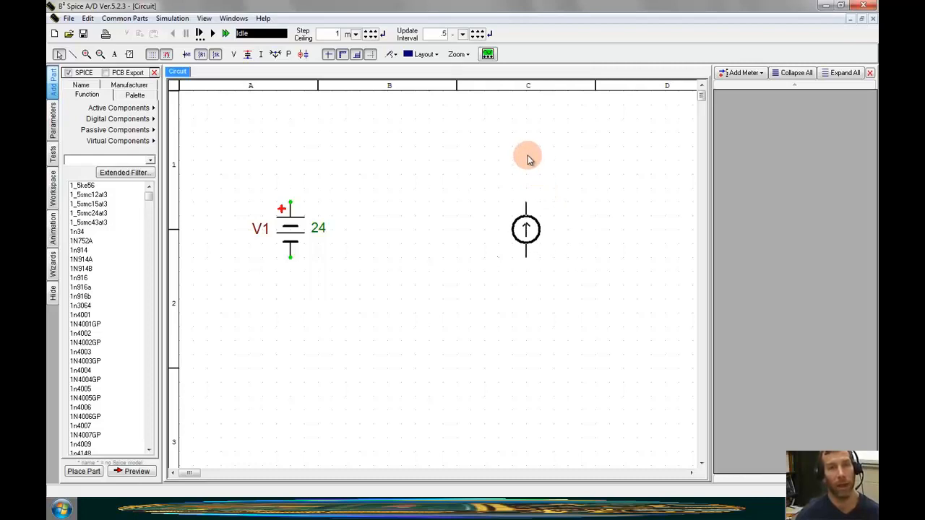
{"action": "left_click", "coordinate": [529, 159]}
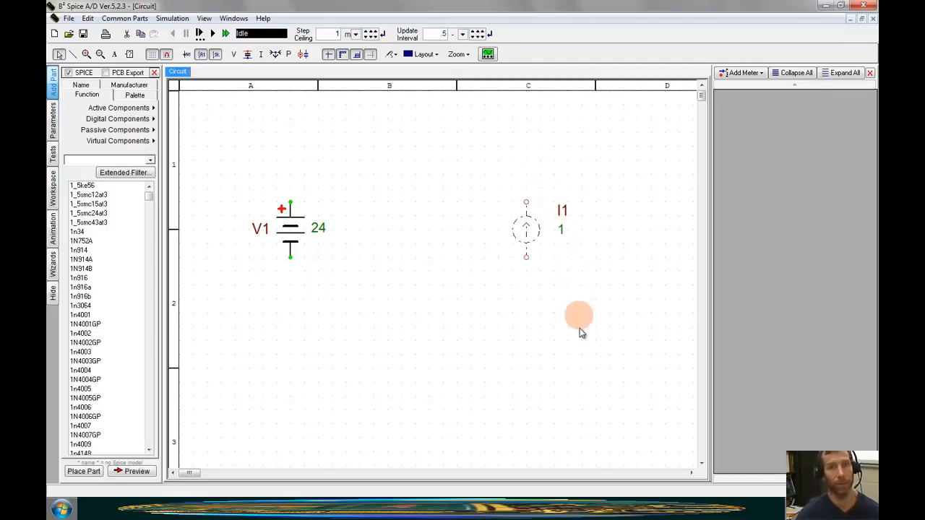
Set the current source's constant value to 2 A
{"action": "double_click", "coordinate": [562, 235]}
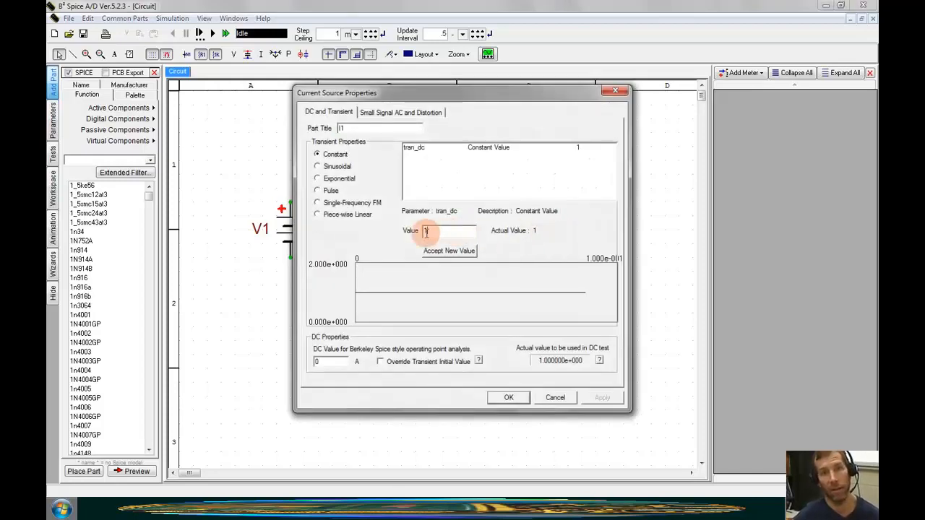
{"action": "left_click_drag", "start_coordinate": [441, 232], "coordinate": [417, 232]}
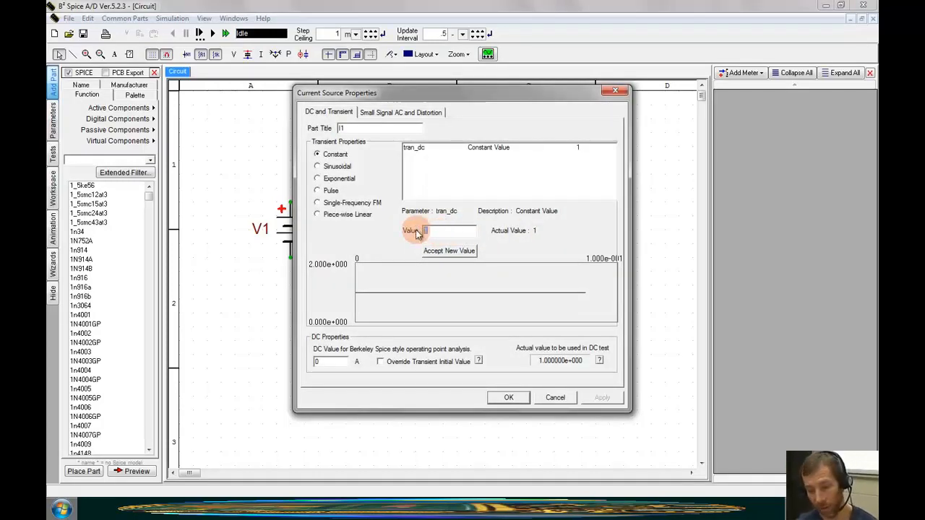
{"action": "type", "text": "2"}
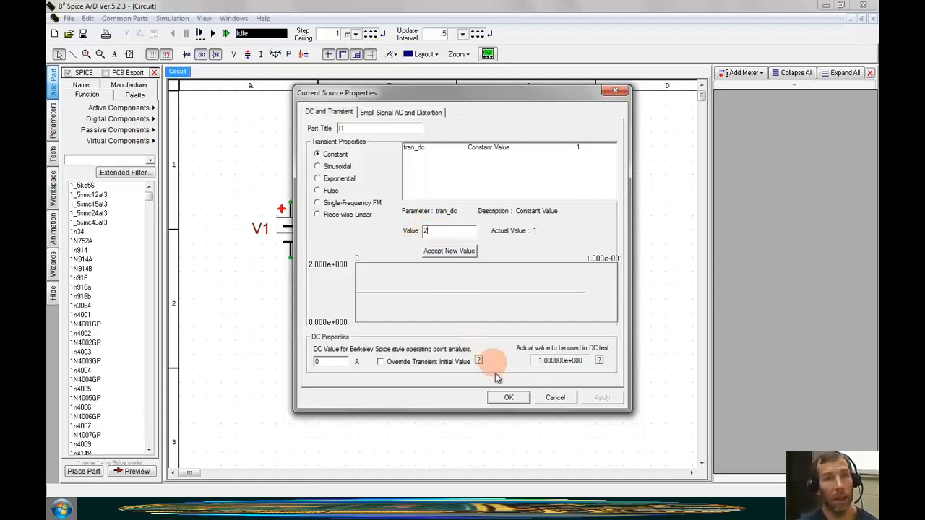
{"action": "left_click", "coordinate": [509, 399]}
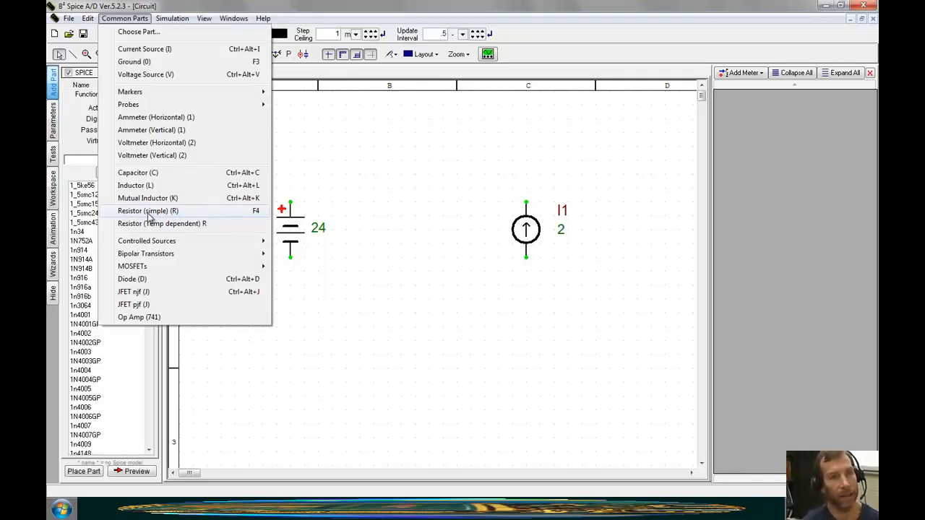
Place one simple resistor horizontally above and right of the battery, and a second one vertically between the battery and the current source
{"action": "left_click", "coordinate": [149, 213]}
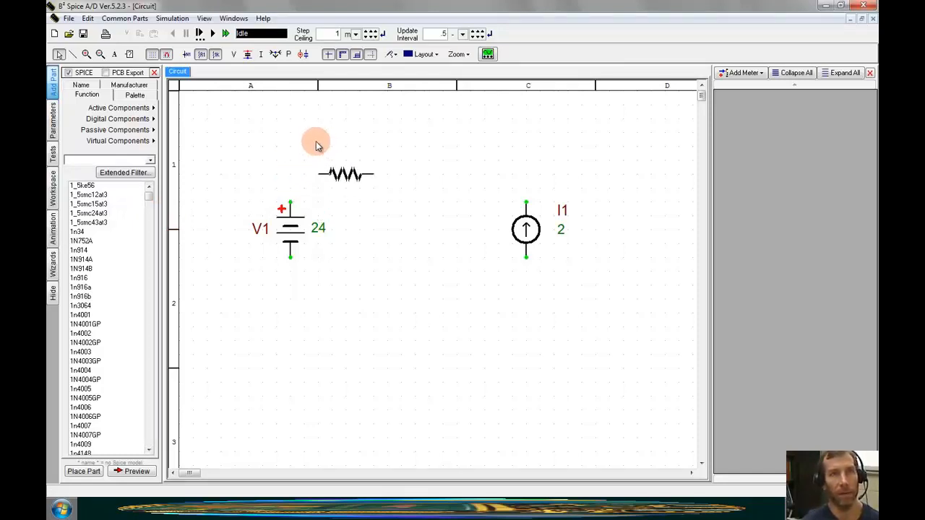
{"action": "left_click", "coordinate": [316, 145]}
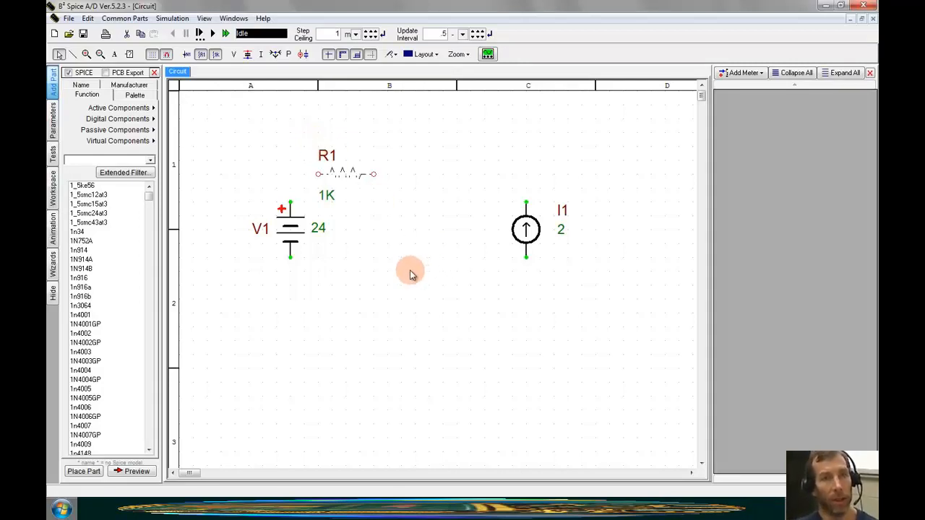
{"action": "key", "text": "r"}
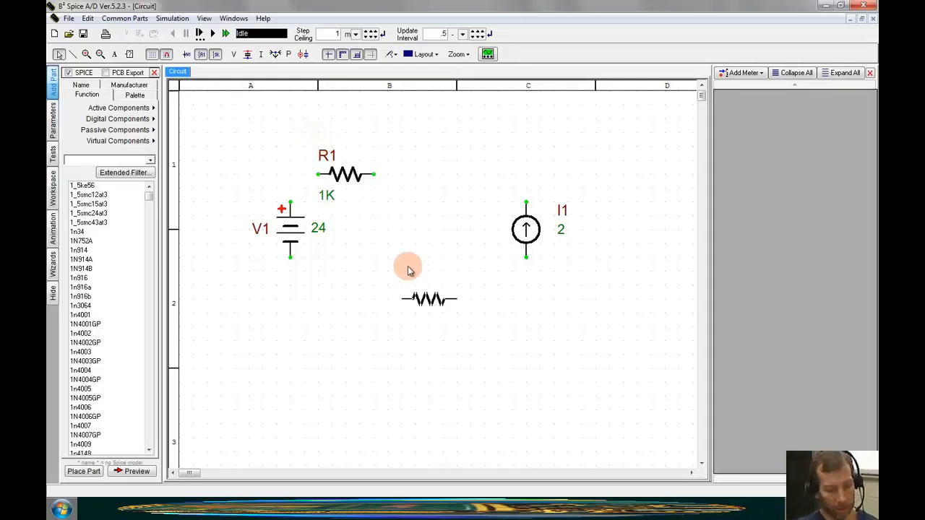
{"action": "right_click", "coordinate": [399, 181]}
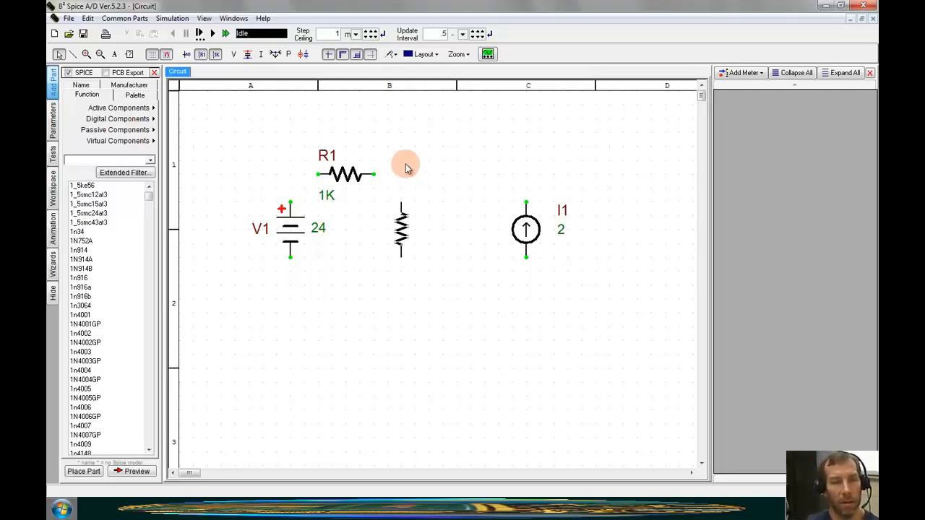
{"action": "left_click", "coordinate": [406, 167]}
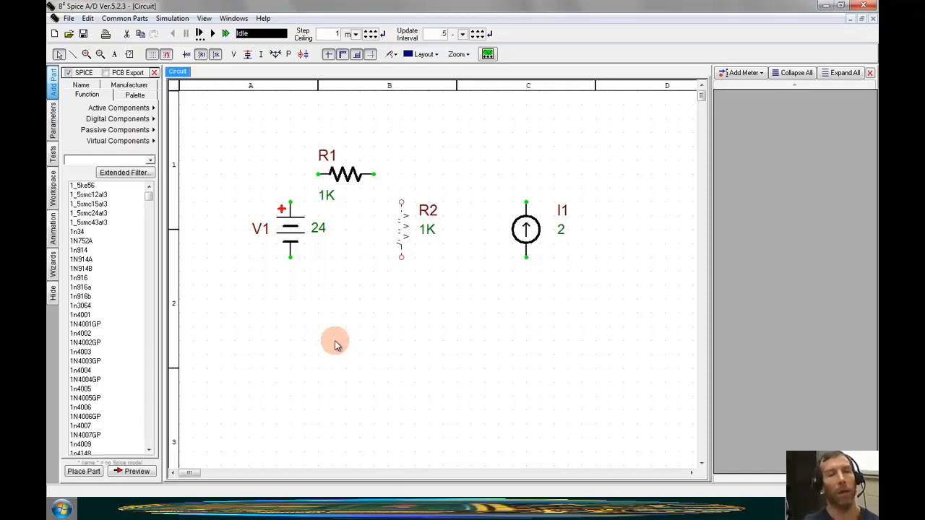
Centre the horizontal resistor's value label below the symbol and its name label above it
{"action": "mouse_move", "coordinate": [341, 175]}
{"action": "left_mouse_down"}
{"action": "mouse_move", "coordinate": [316, 205]}
{"action": "mouse_move", "coordinate": [316, 181]}
{"action": "mouse_move", "coordinate": [345, 181]}
{"action": "mouse_move", "coordinate": [350, 198]}
{"action": "left_mouse_up"}
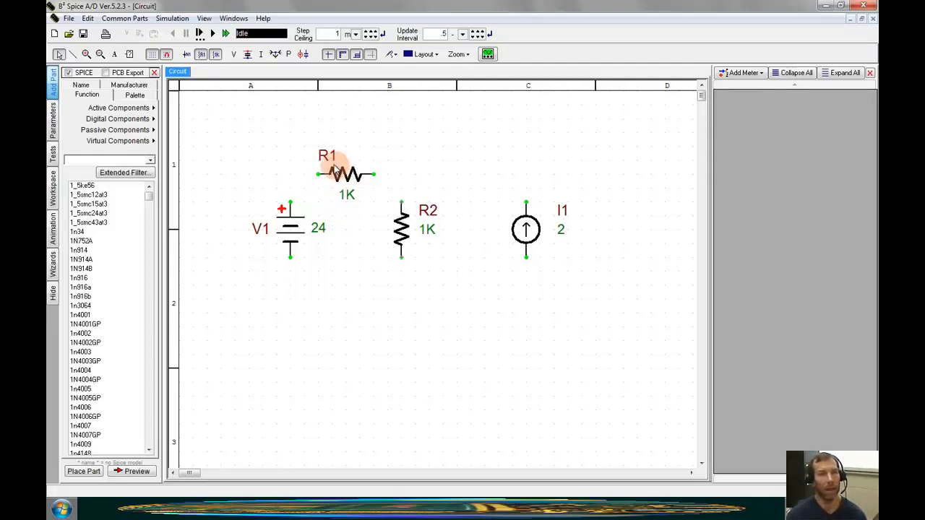
{"action": "left_click_drag", "start_coordinate": [329, 156], "coordinate": [348, 153]}
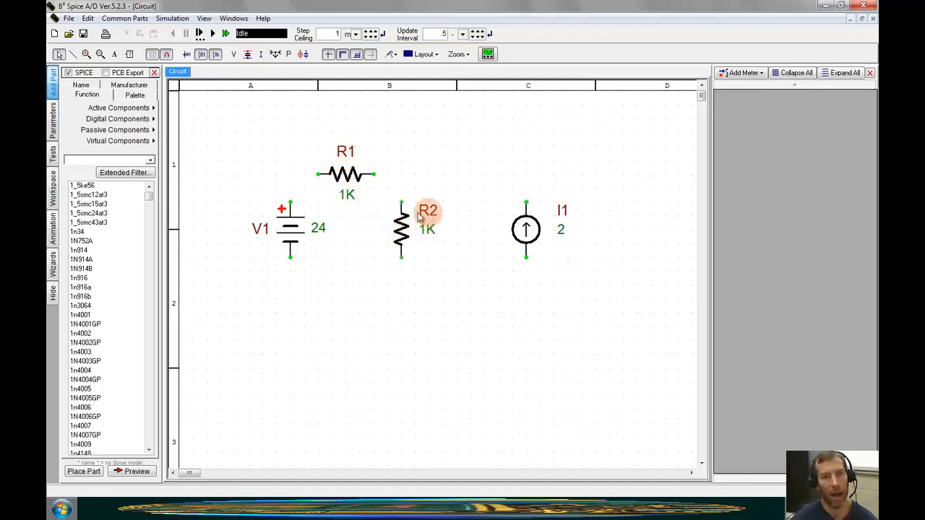
Move the vertical resistor's name label to the left of its symbol and its value label close to the right
{"action": "mouse_move", "coordinate": [419, 217]}
{"action": "left_mouse_down"}
{"action": "mouse_move", "coordinate": [374, 227]}
{"action": "mouse_move", "coordinate": [426, 225]}
{"action": "left_mouse_up"}
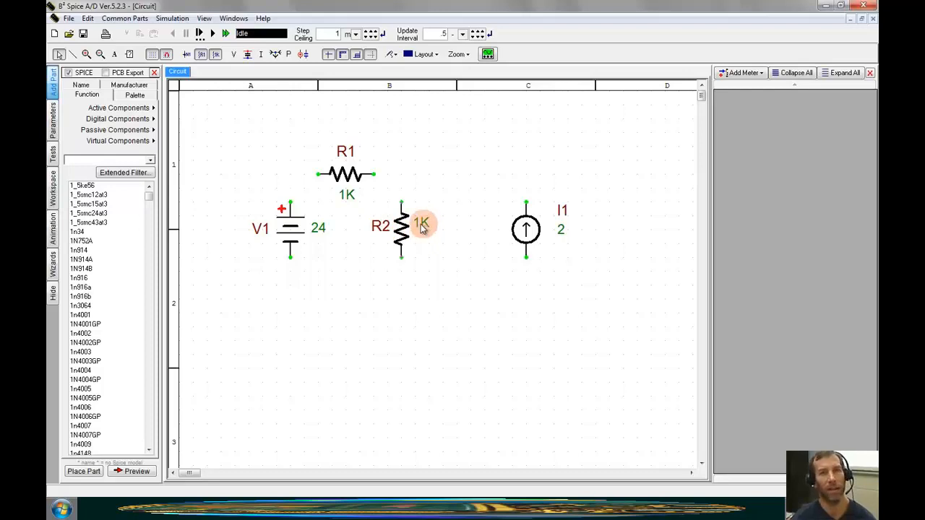
Set the resistance of the horizontal resistor R1 to 3 ohms and of the vertical resistor R2 to 6 ohms
{"action": "double_click", "coordinate": [348, 198]}
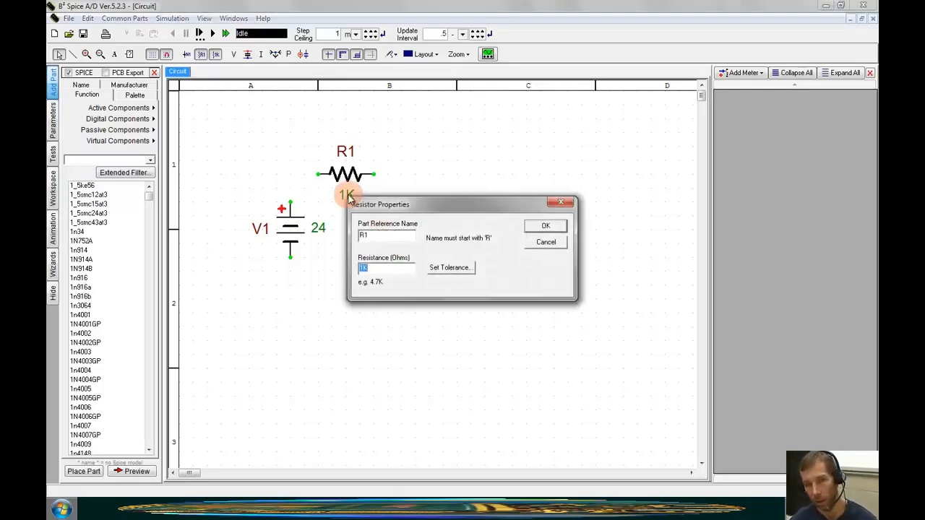
{"action": "type", "text": "3"}
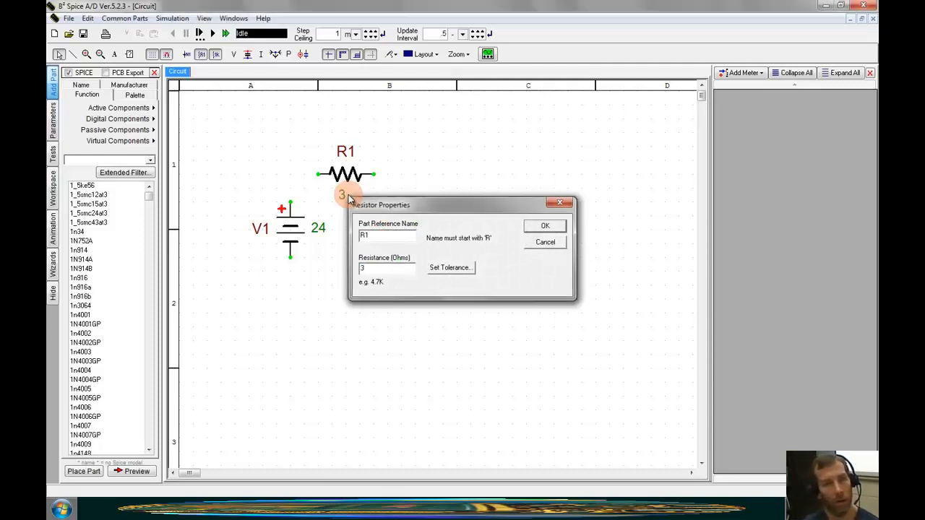
{"action": "key", "text": "Return"}
{"action": "double_click", "coordinate": [418, 227]}
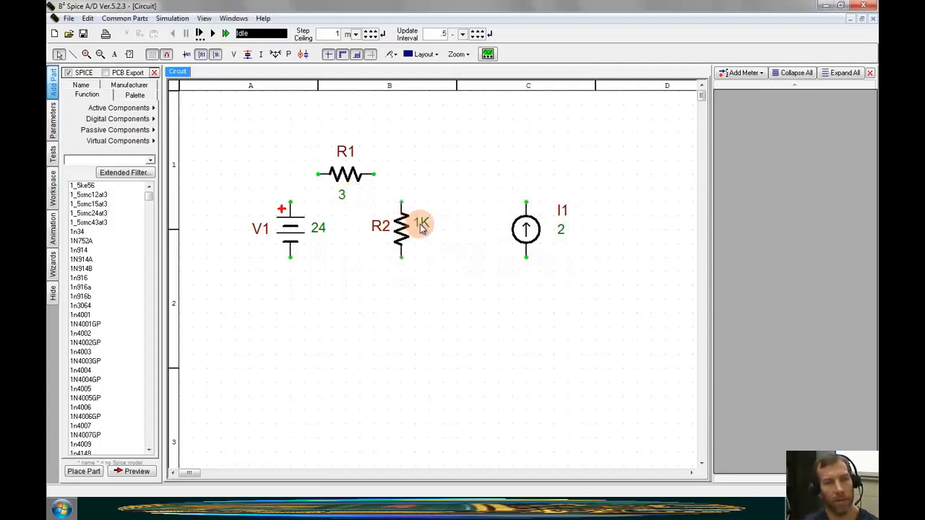
{"action": "type", "text": "6"}
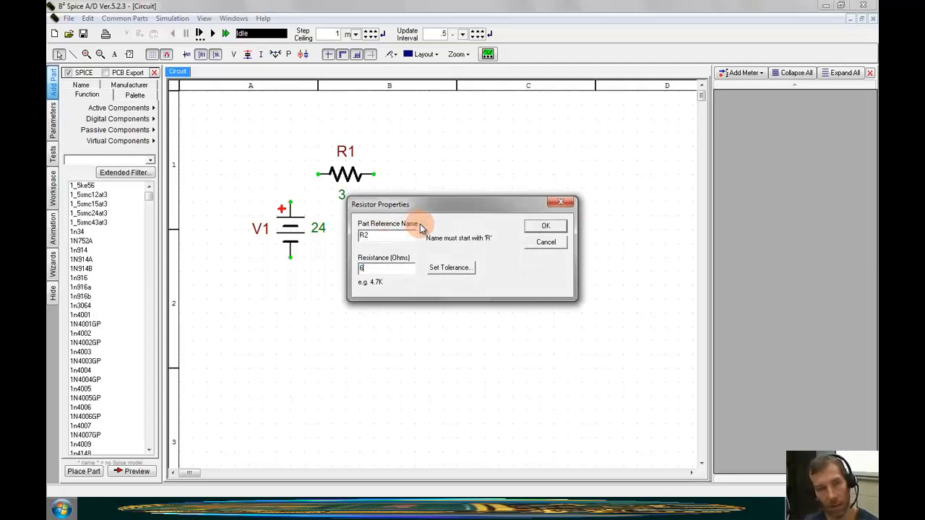
{"action": "left_click", "coordinate": [546, 226]}
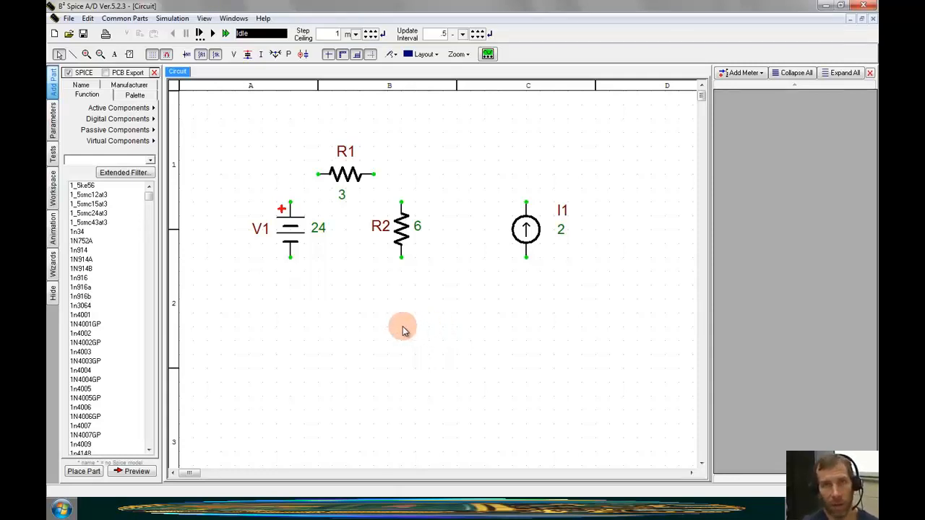
Place a ground symbol directly below resistor R2, leaving a gap for the bottom wire
{"action": "key", "text": "g"}
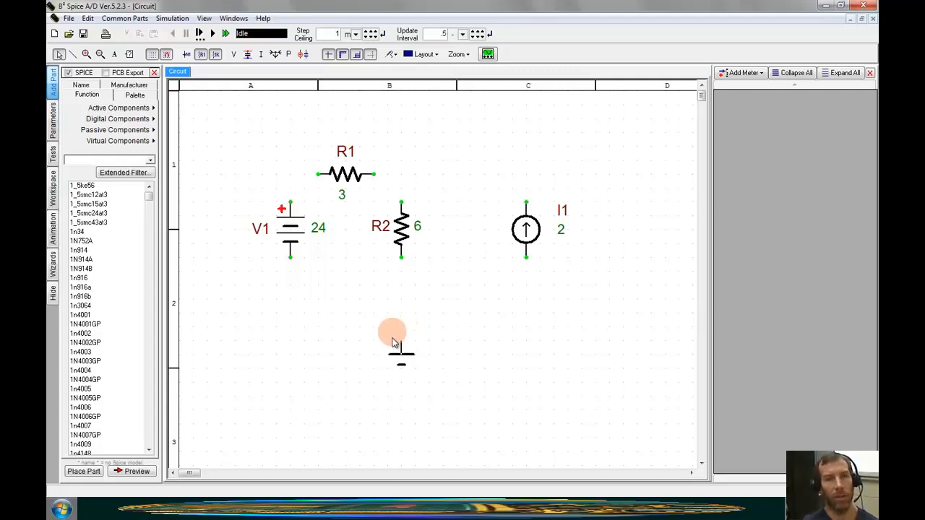
{"action": "left_click", "coordinate": [384, 295]}
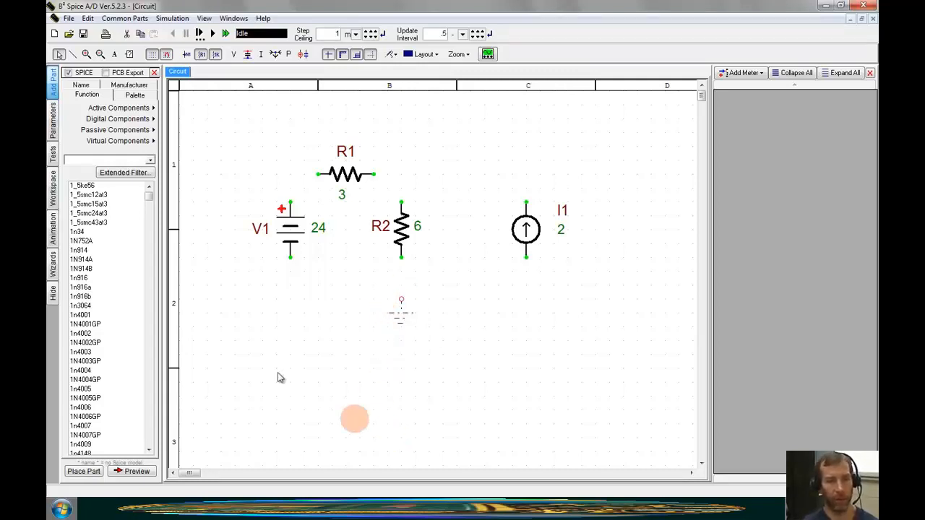
{"action": "left_click", "coordinate": [245, 266]}
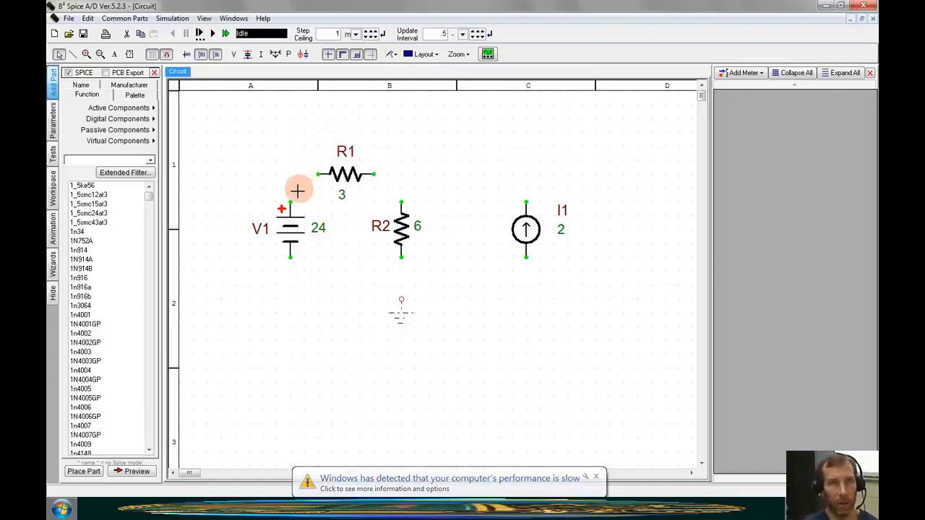
Wire the battery through R1 to R2 and the current source, and join their lower ends to ground with a common bottom wire
{"action": "left_click_drag", "start_coordinate": [291, 204], "coordinate": [318, 174]}
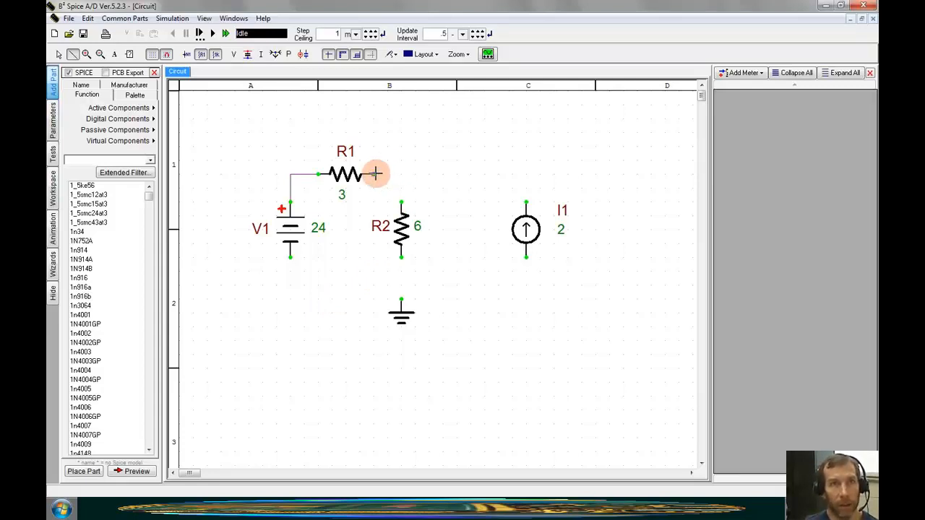
{"action": "left_click_drag", "start_coordinate": [376, 174], "coordinate": [526, 202]}
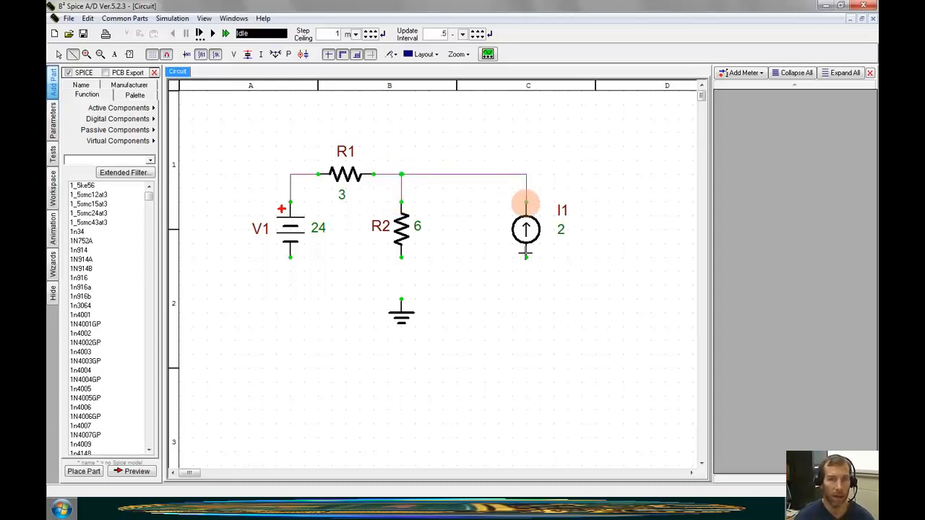
{"action": "left_click_drag", "start_coordinate": [526, 252], "coordinate": [290, 256]}
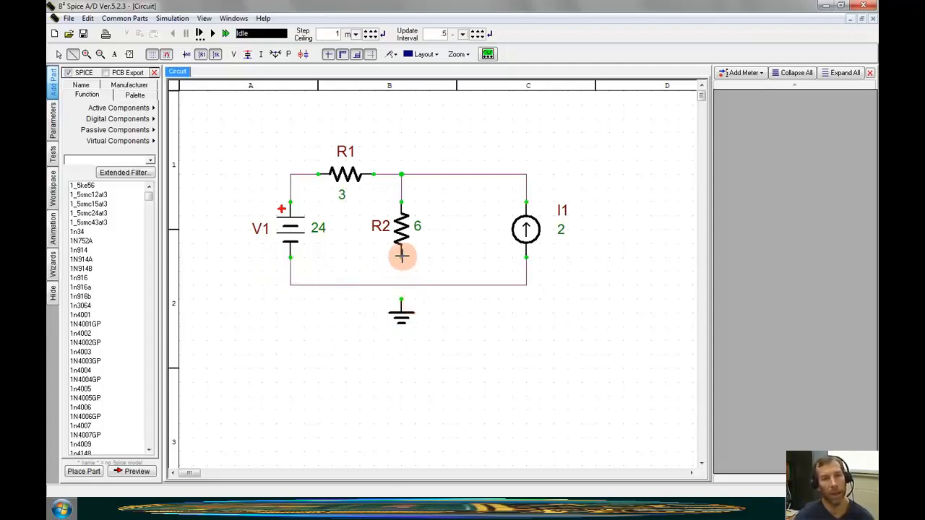
{"action": "mouse_move", "coordinate": [402, 255]}
{"action": "left_mouse_down"}
{"action": "mouse_move", "coordinate": [399, 295]}
{"action": "mouse_move", "coordinate": [401, 285]}
{"action": "left_mouse_up"}
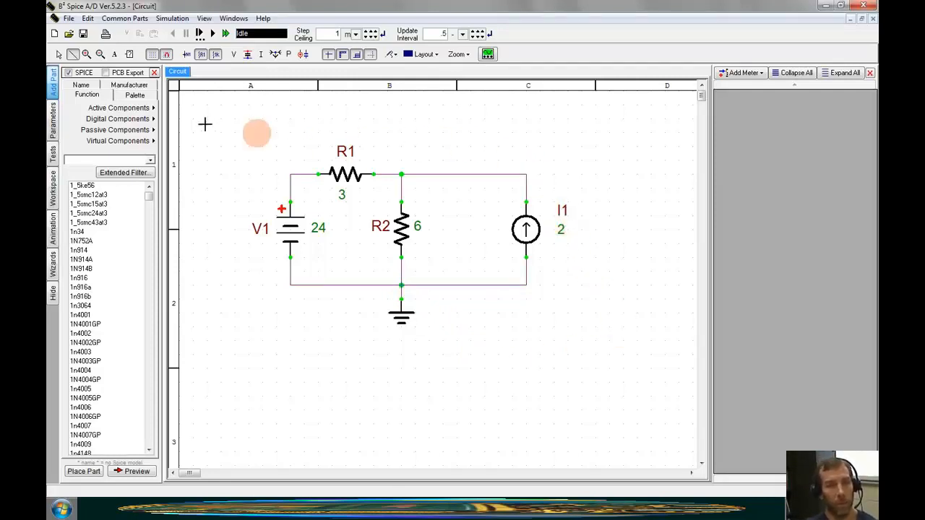
{"action": "left_click", "coordinate": [59, 55]}
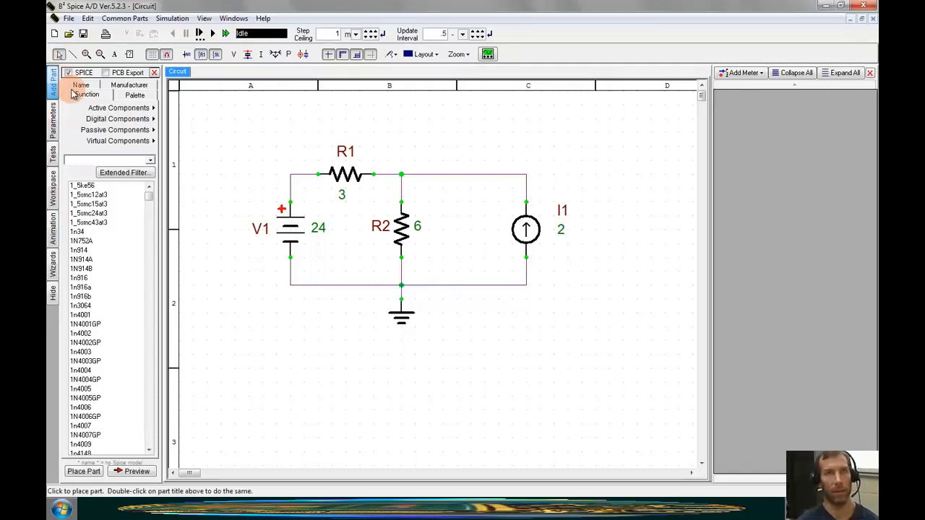
Enable the basic DC Bias test and run it on the circuit
{"action": "left_click", "coordinate": [52, 158]}
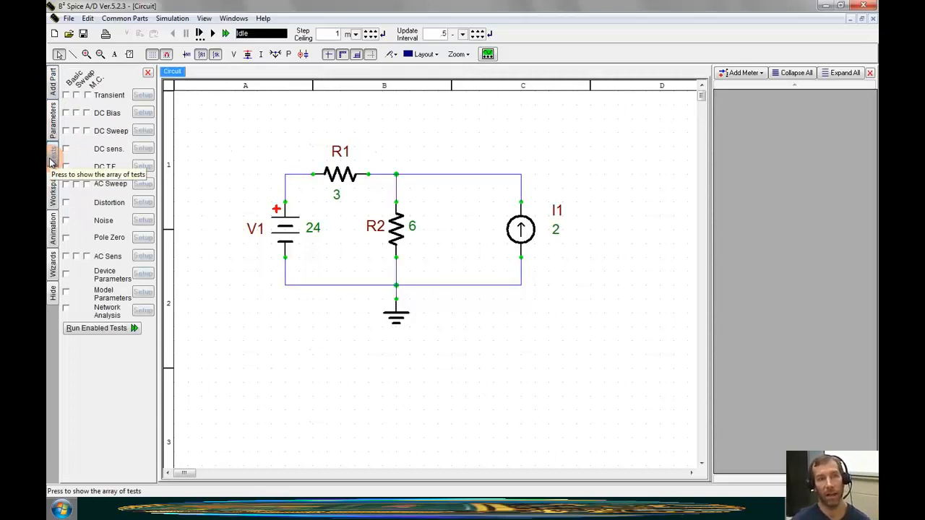
{"action": "left_click", "coordinate": [66, 113]}
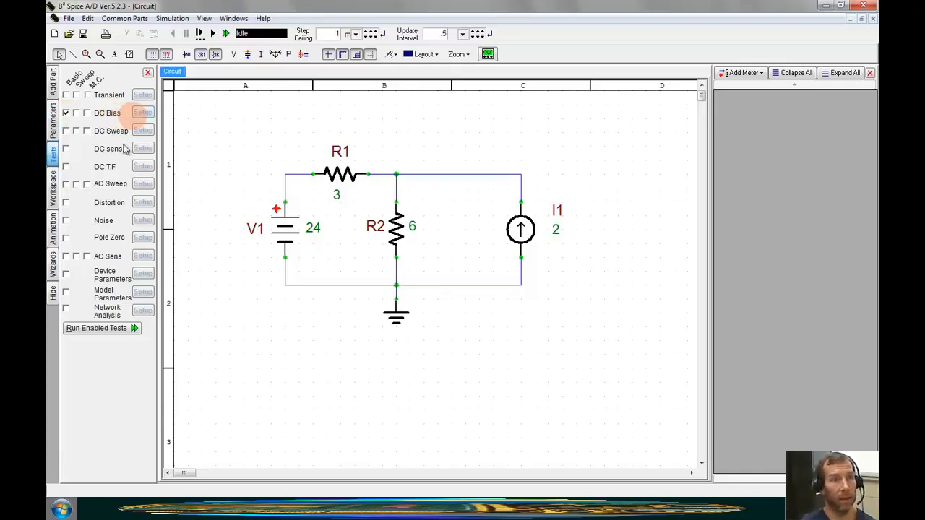
{"action": "left_click", "coordinate": [94, 329]}
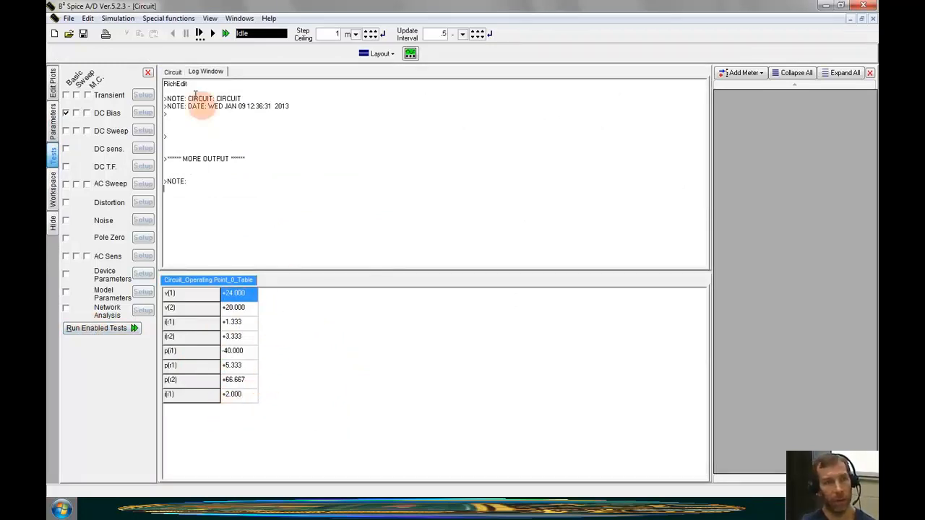
Turn on the voltage and current text for the schematic and rerun the enabled DC Bias test
{"action": "left_click", "coordinate": [173, 73]}
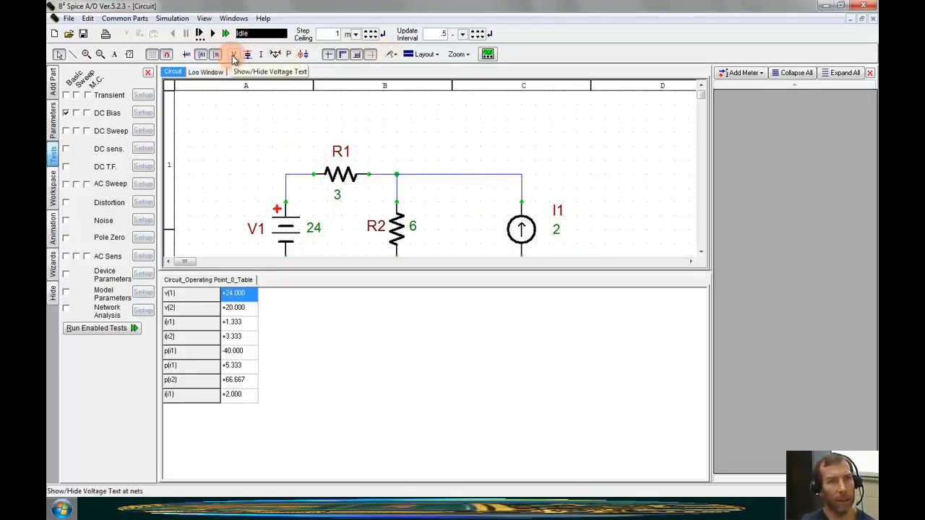
{"action": "left_click", "coordinate": [235, 58]}
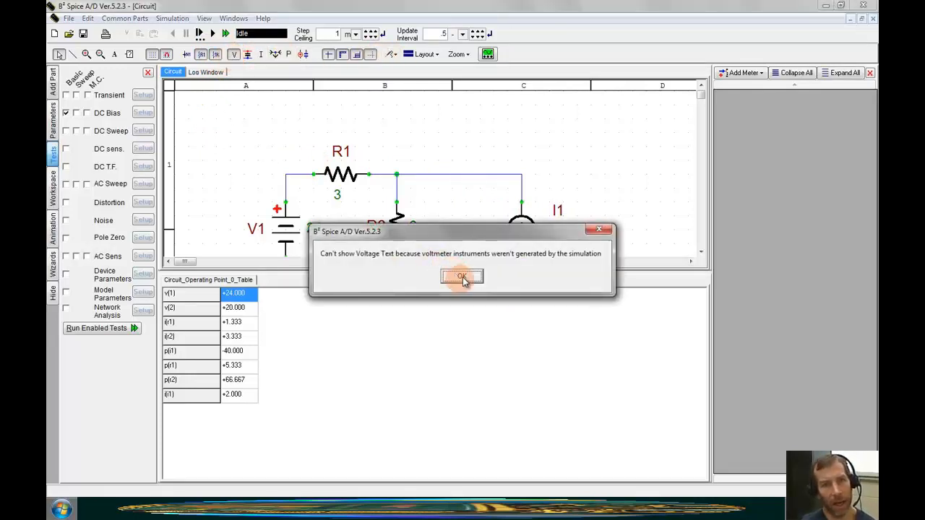
{"action": "left_click", "coordinate": [463, 277]}
{"action": "left_click", "coordinate": [261, 55]}
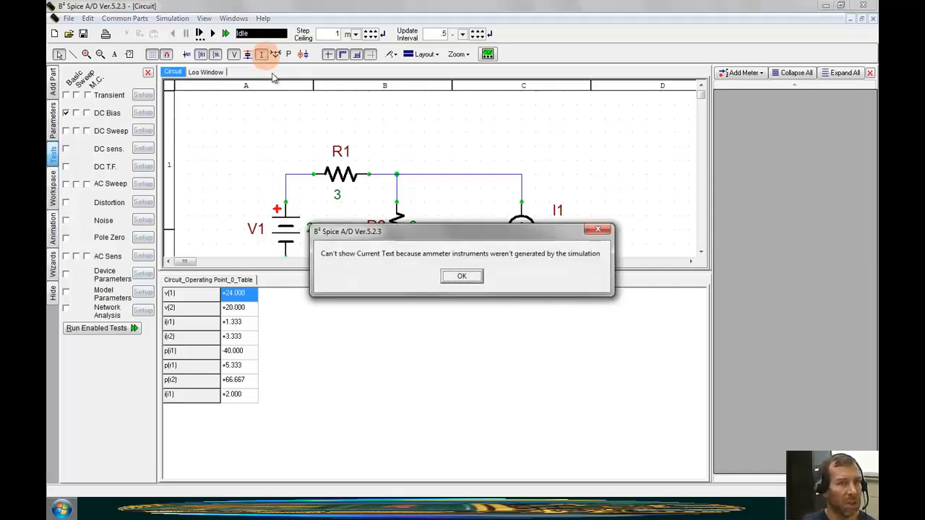
{"action": "left_click", "coordinate": [461, 276]}
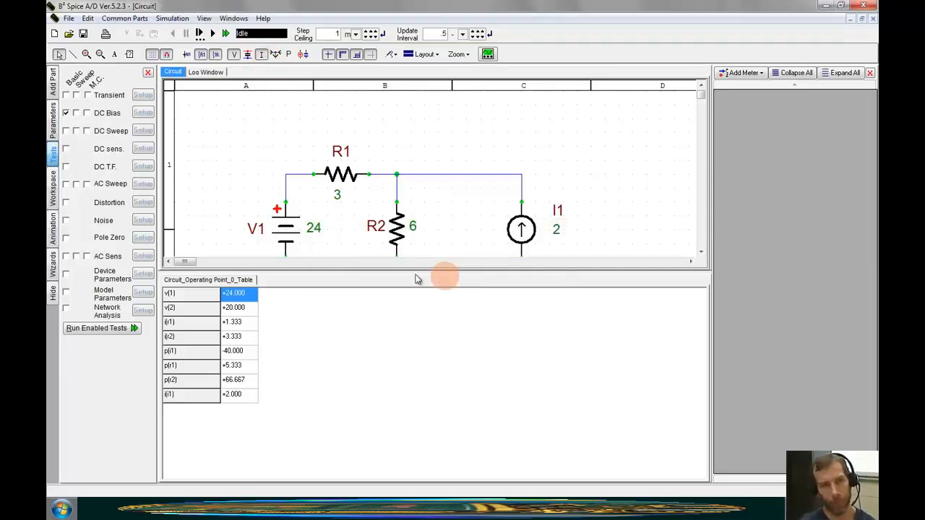
{"action": "left_click", "coordinate": [92, 329]}
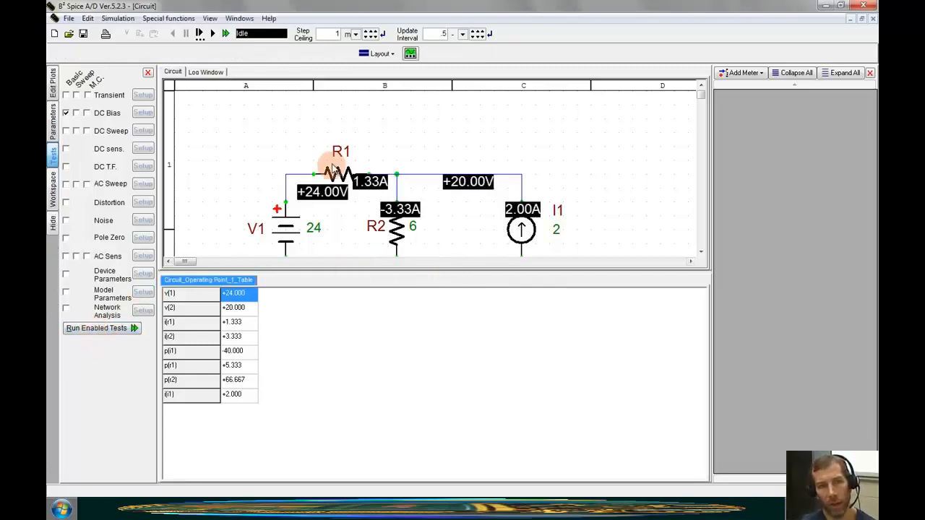
Move the upper voltage and current readouts off the wires and symbols, with R2's to its right and the source's current above its name
{"action": "left_click_drag", "start_coordinate": [321, 202], "coordinate": [284, 172]}
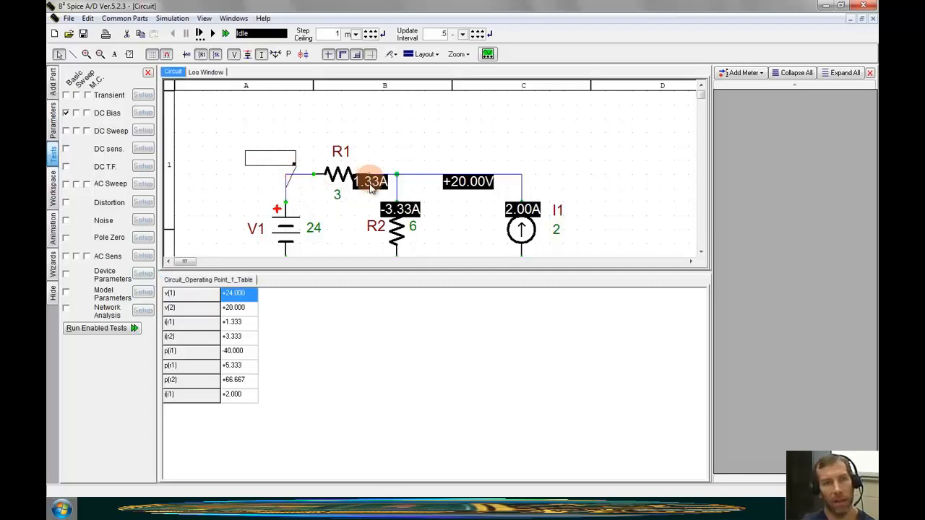
{"action": "left_click_drag", "start_coordinate": [370, 183], "coordinate": [382, 159]}
{"action": "left_click_drag", "start_coordinate": [411, 210], "coordinate": [493, 151]}
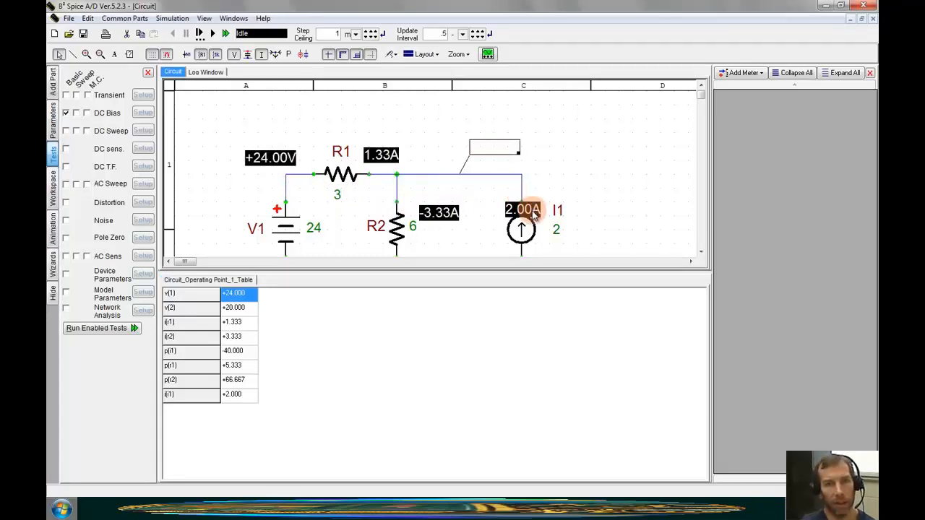
{"action": "left_click_drag", "start_coordinate": [517, 210], "coordinate": [553, 184]}
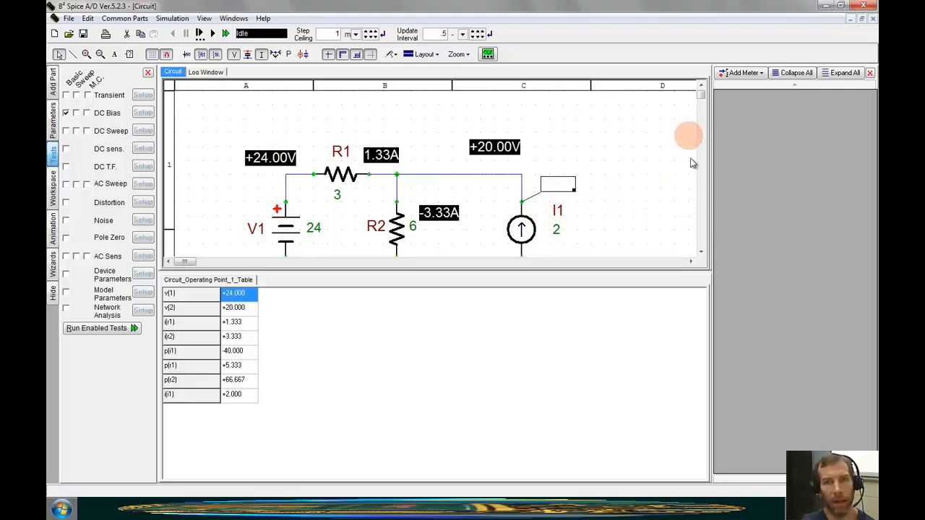
{"action": "left_click", "coordinate": [701, 251]}
{"action": "left_click", "coordinate": [701, 252]}
{"action": "left_click", "coordinate": [701, 251]}
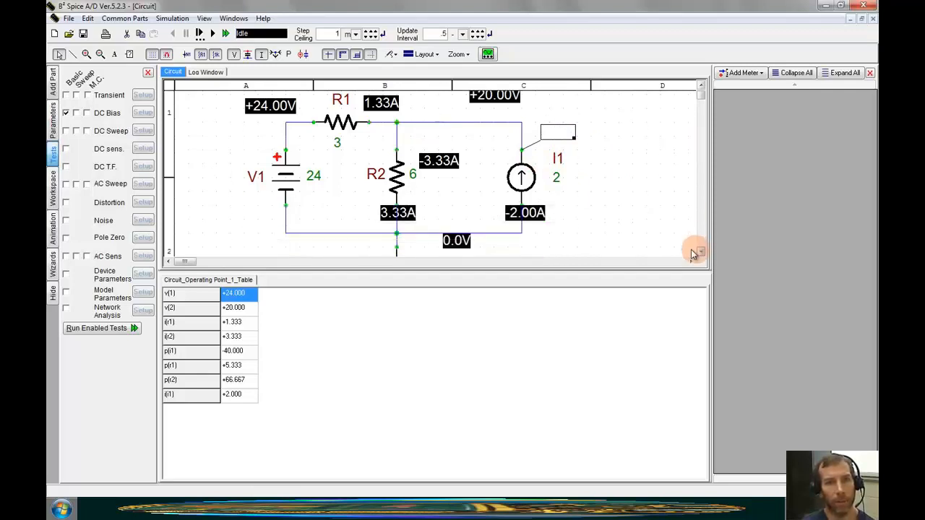
{"action": "left_click", "coordinate": [497, 109]}
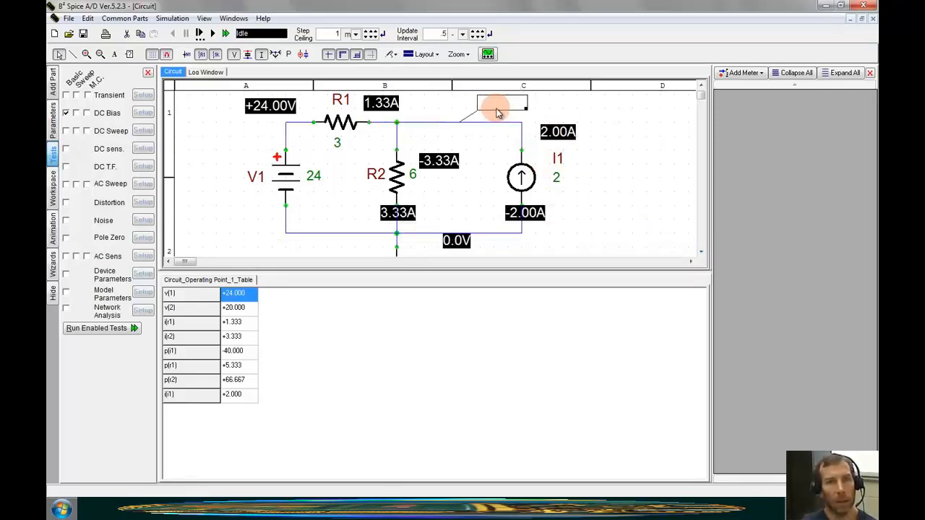
{"action": "left_click", "coordinate": [609, 135]}
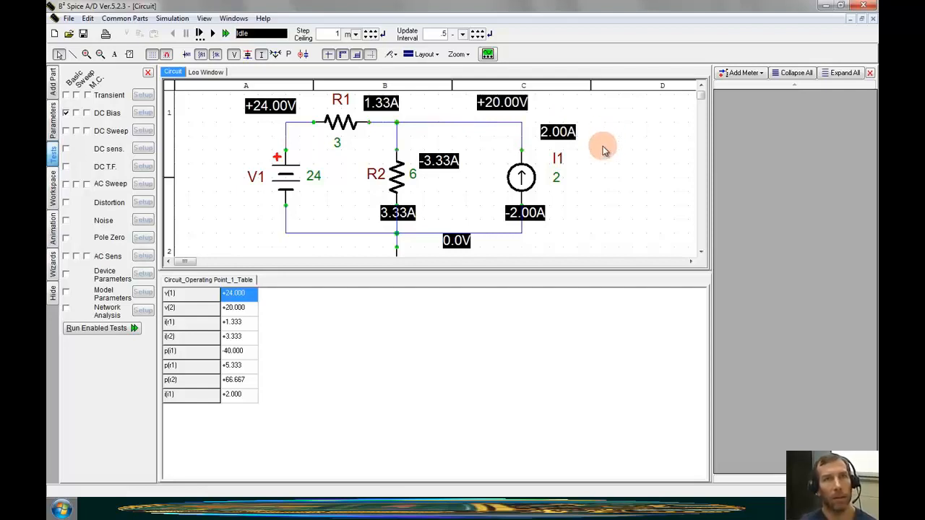